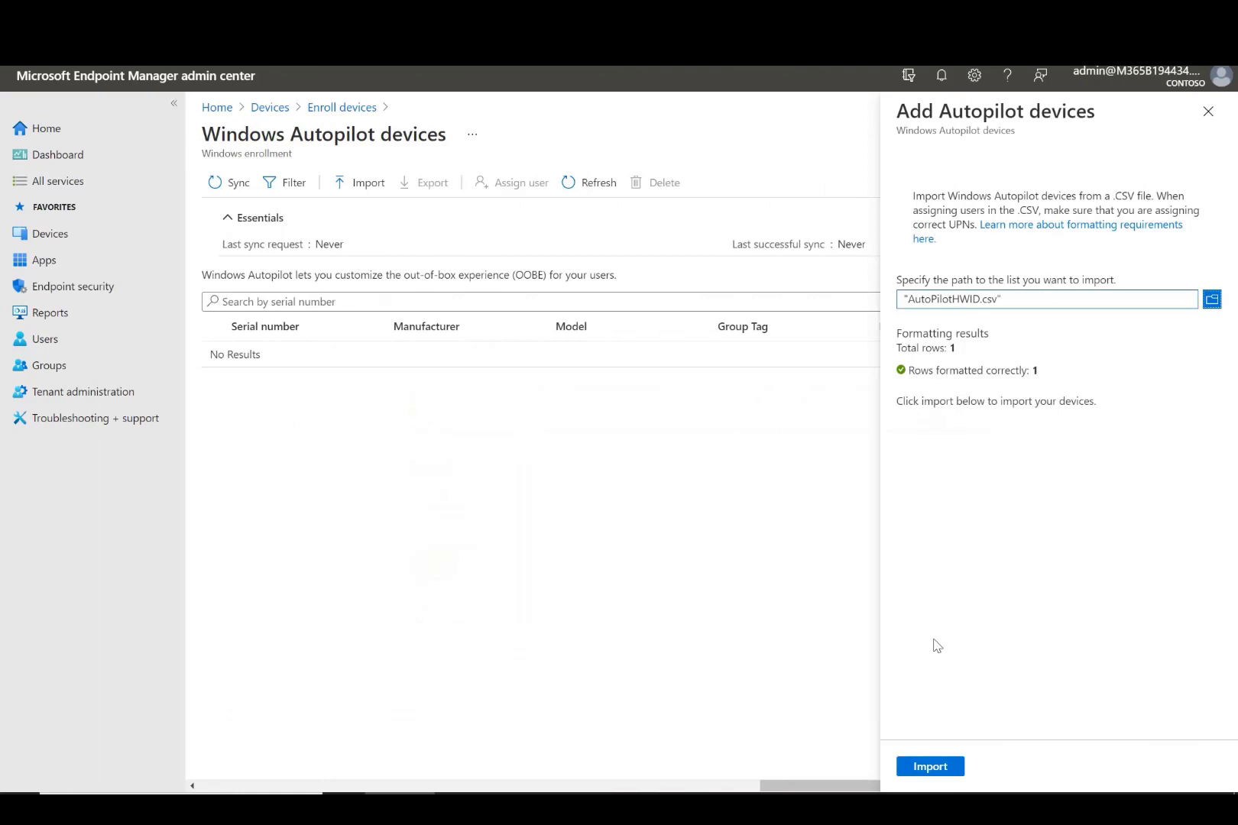
# Import the VMware7,1 device from the CSV file into Autopilot
pyautogui.click(933, 774)
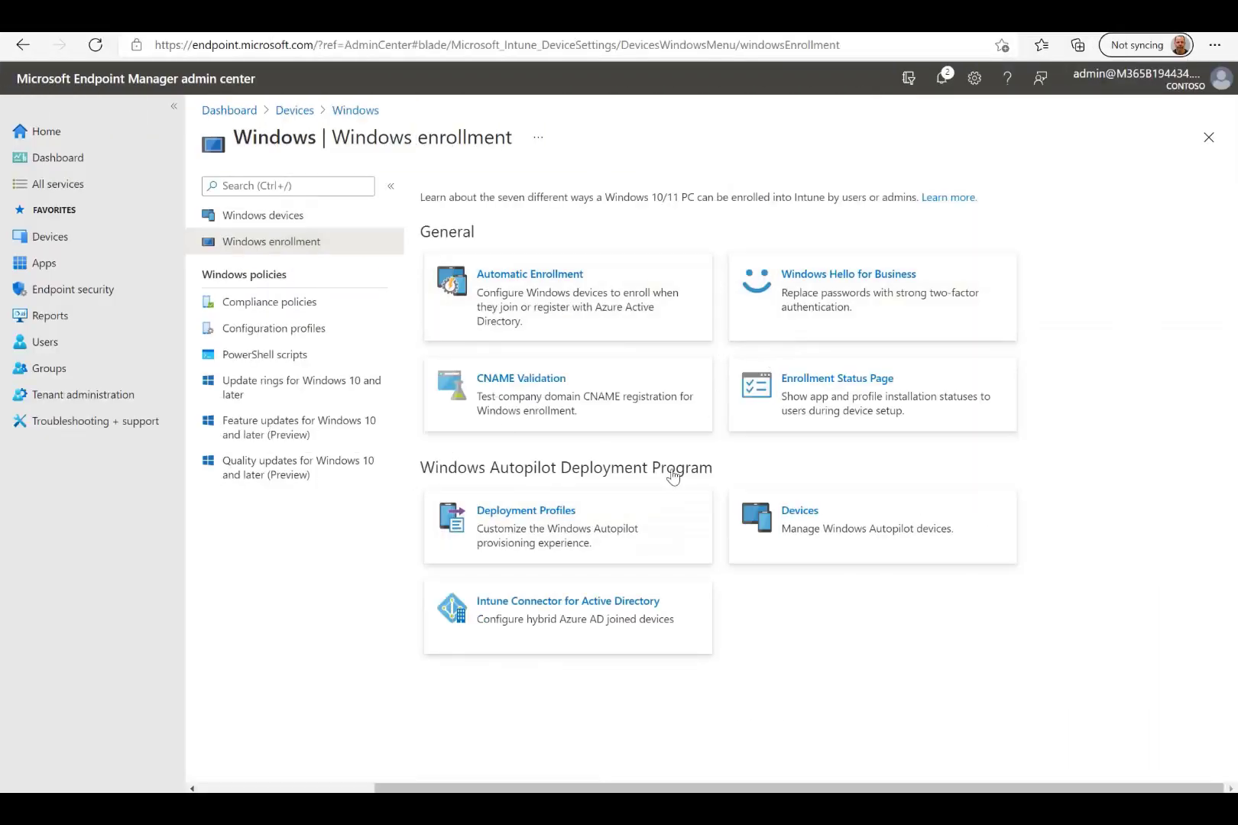
# Start a Windows PC deployment profile named 'Windows 11 Deployment' that converts all targeted devices to Autopilot
pyautogui.click(520, 522)
pyautogui.click(256, 185)
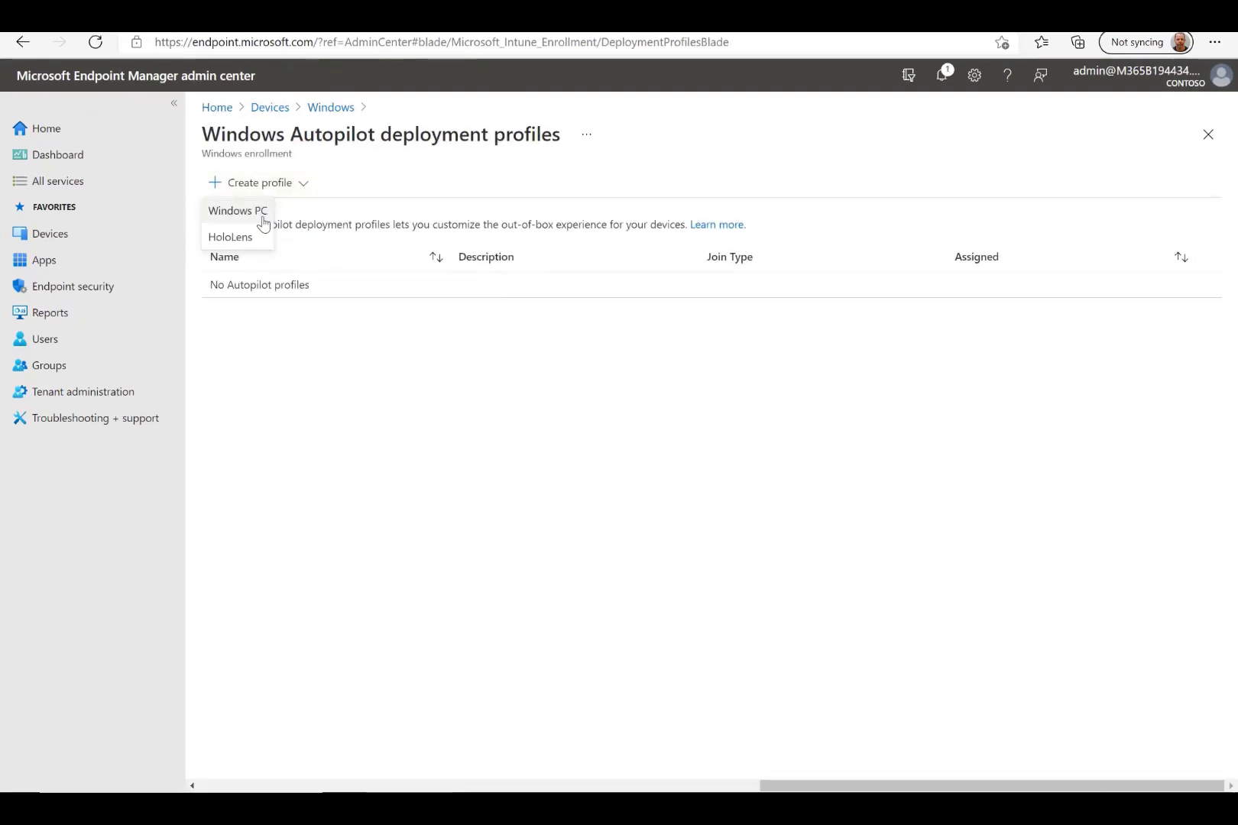
pyautogui.click(259, 210)
pyautogui.click(461, 236)
pyautogui.write('Windows')
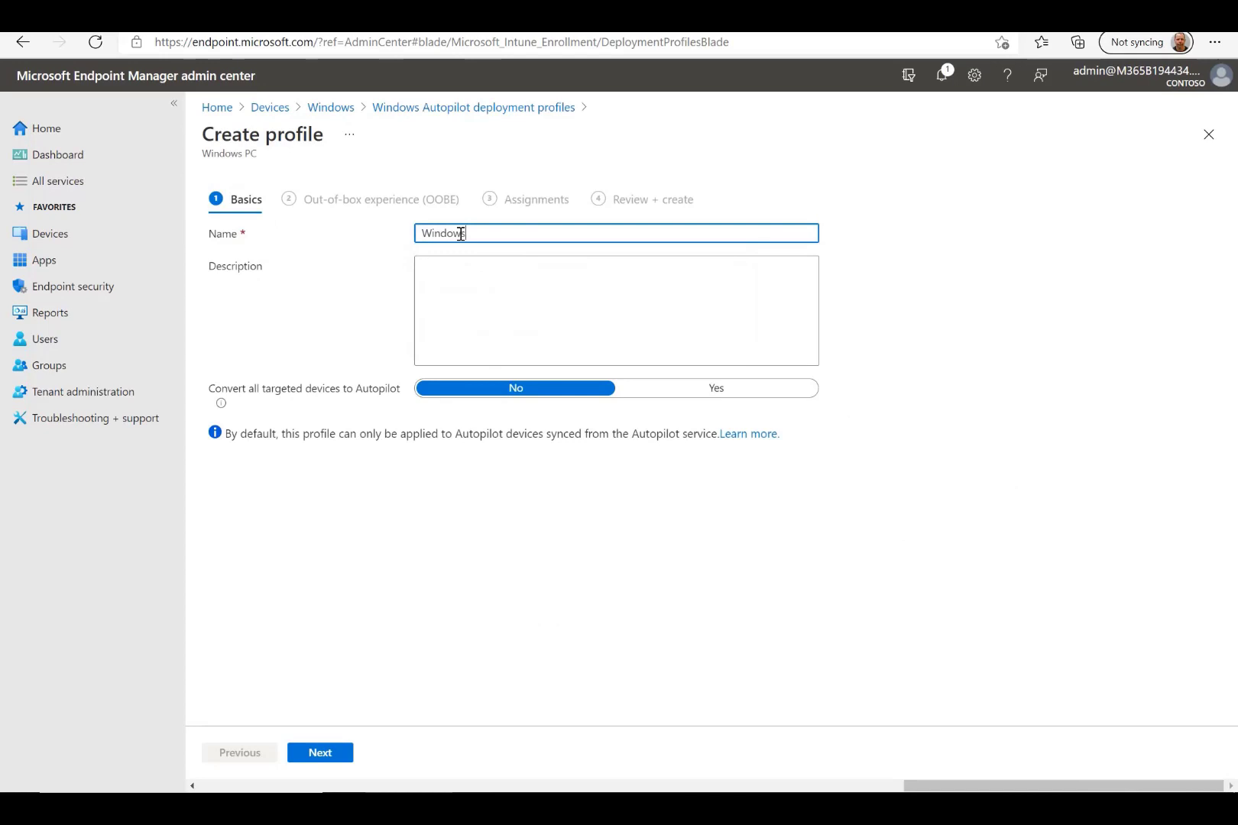
pyautogui.write(' 11 Deployment')
pyautogui.click(655, 392)
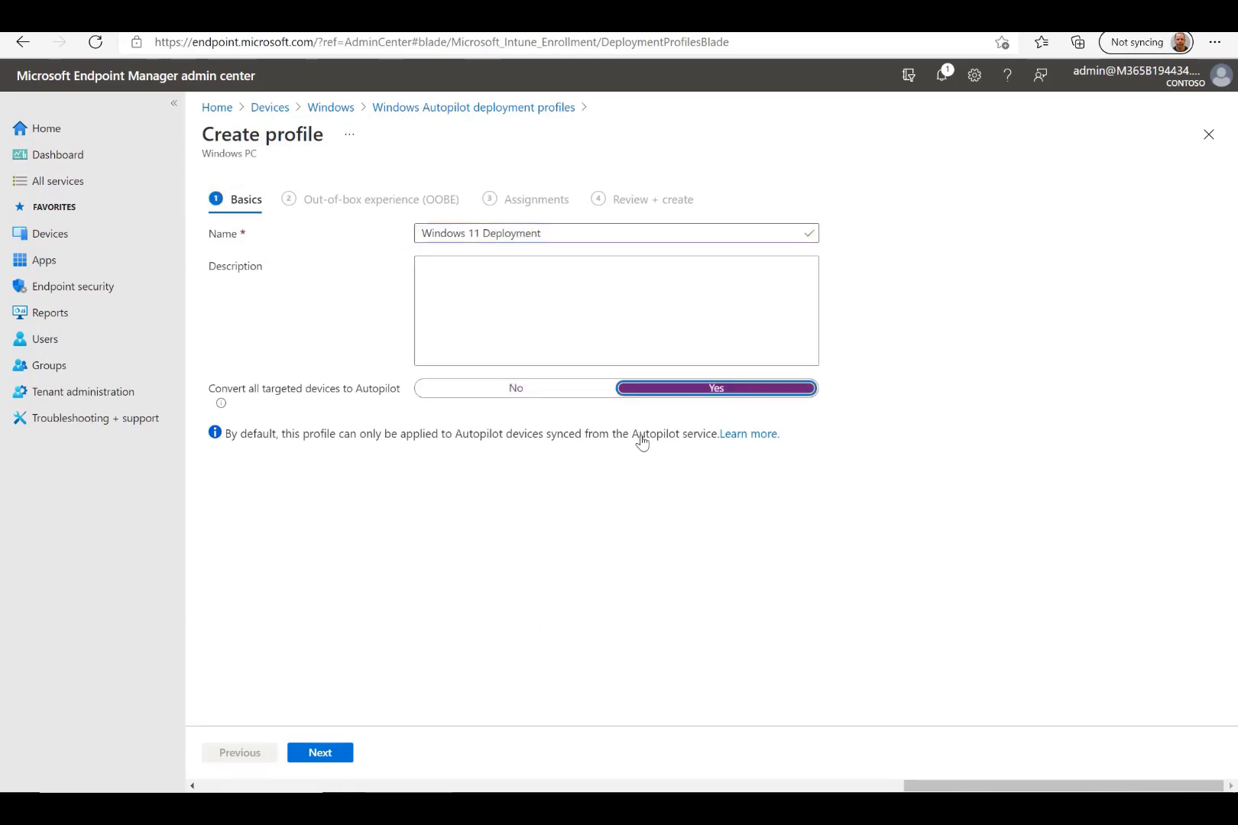
# Set OOBE user account type to Administrator with device name template MWP-UK-%RAND:5%
pyautogui.click(332, 754)
pyautogui.click(493, 508)
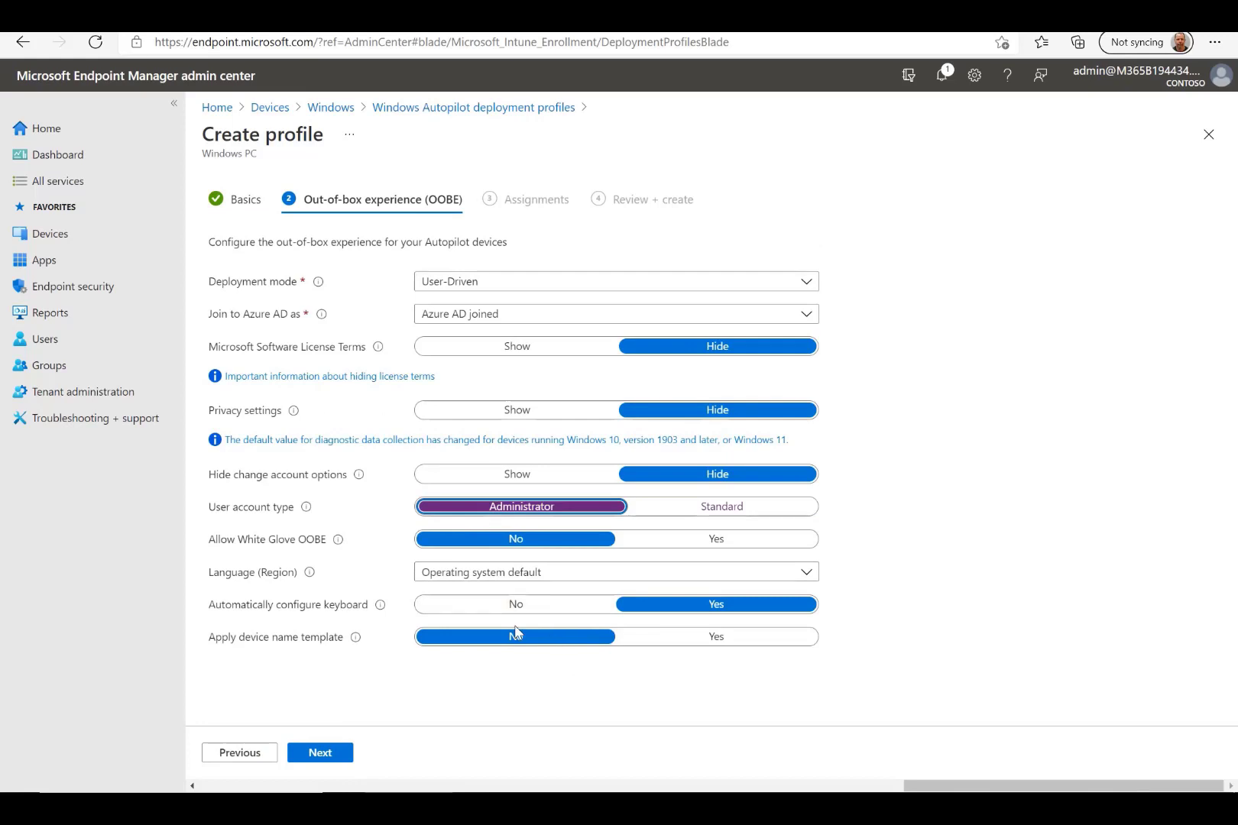
pyautogui.click(673, 639)
pyautogui.scroll(-1, 511, 672)
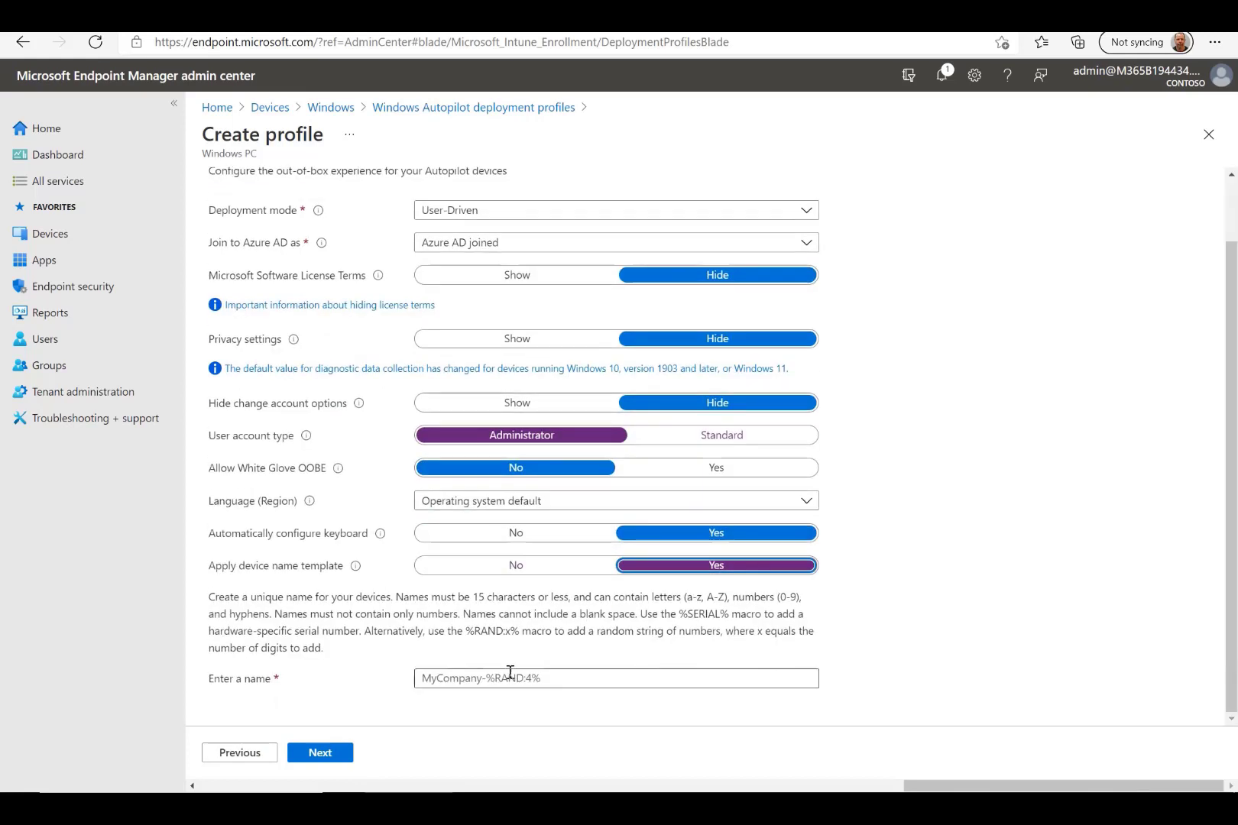
pyautogui.click(565, 678)
pyautogui.write('MWP-UK-%RAND:5%')
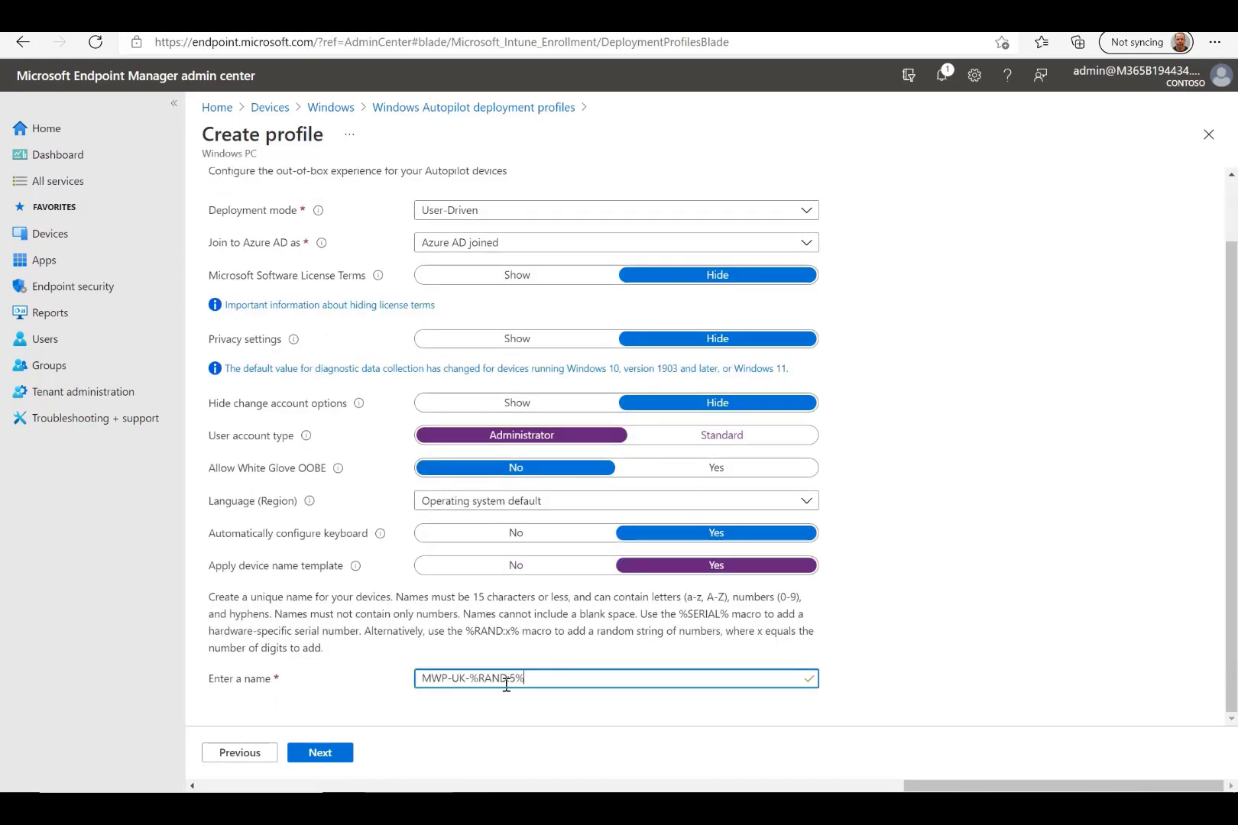
# Assign the profile to all devices, excluding the All Users group
pyautogui.click(320, 752)
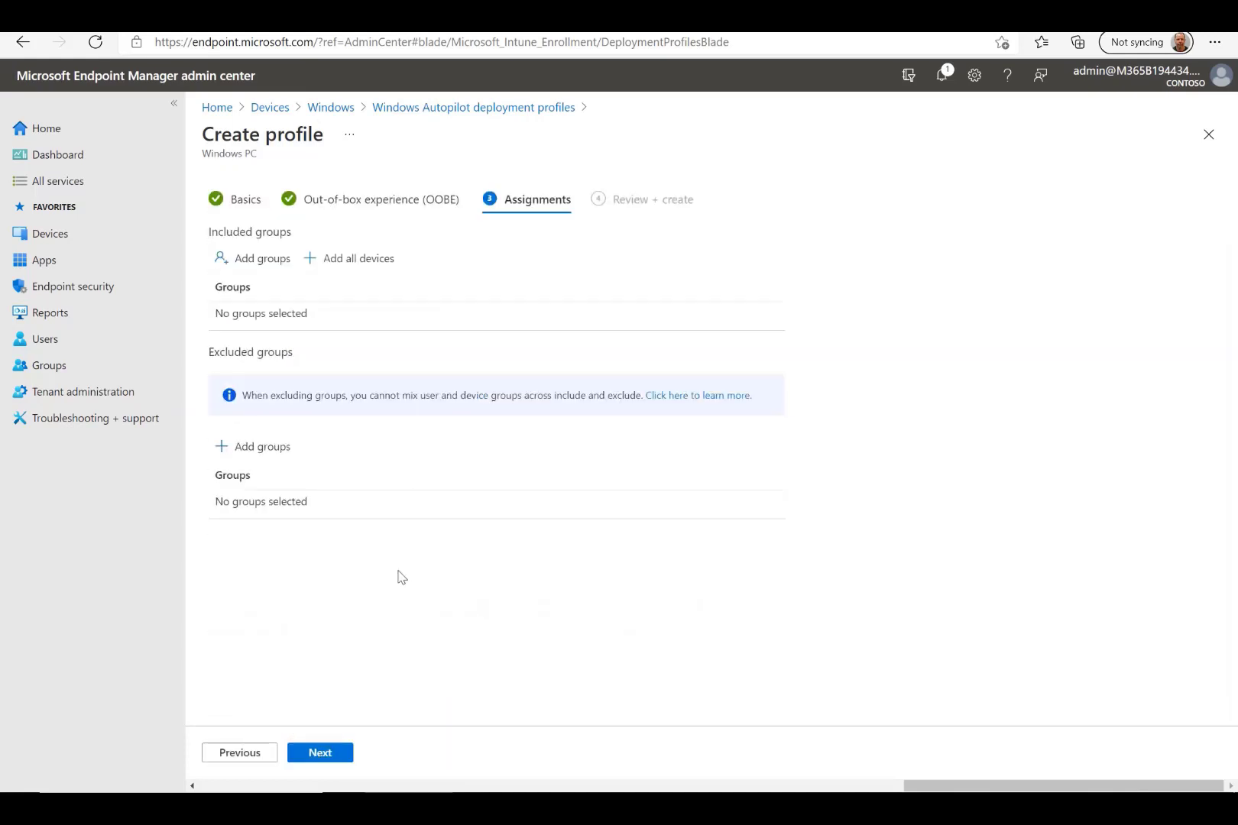
pyautogui.click(264, 447)
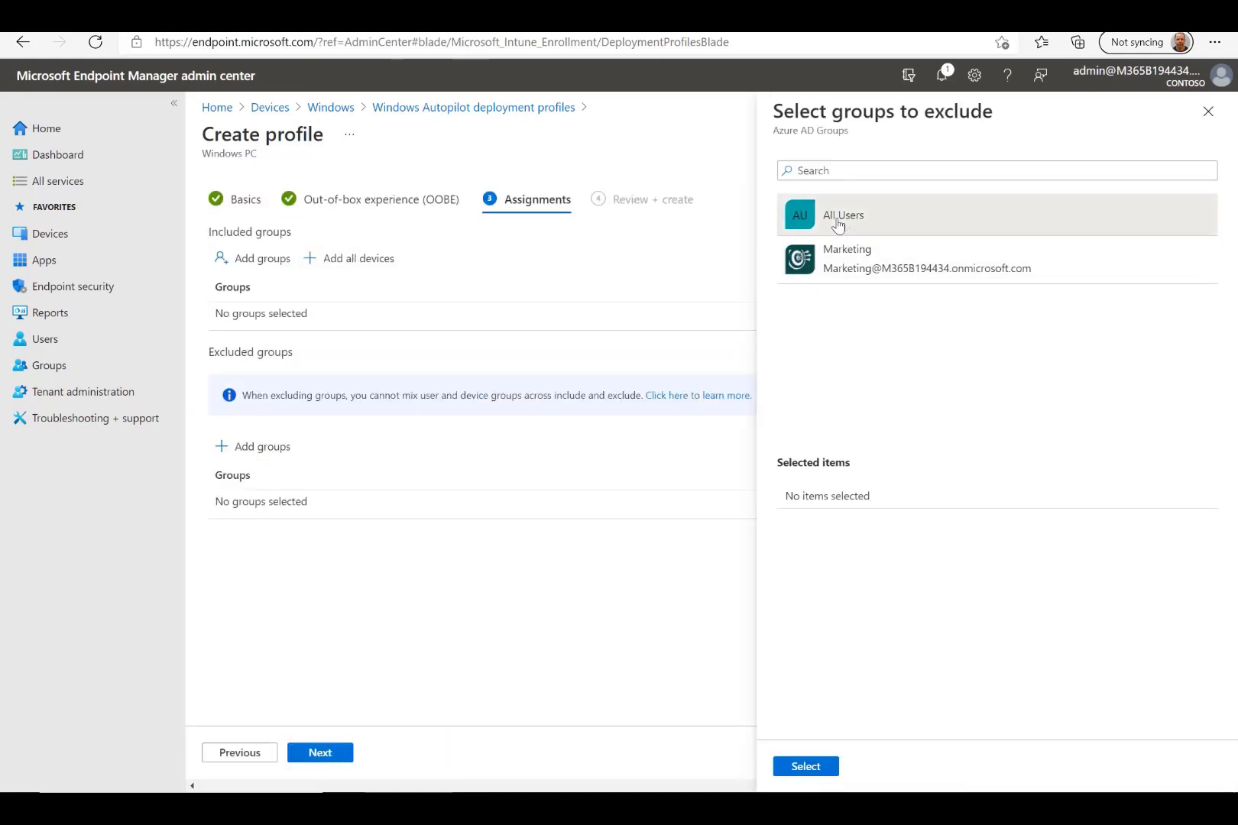
pyautogui.click(834, 220)
pyautogui.click(806, 765)
pyautogui.click(374, 260)
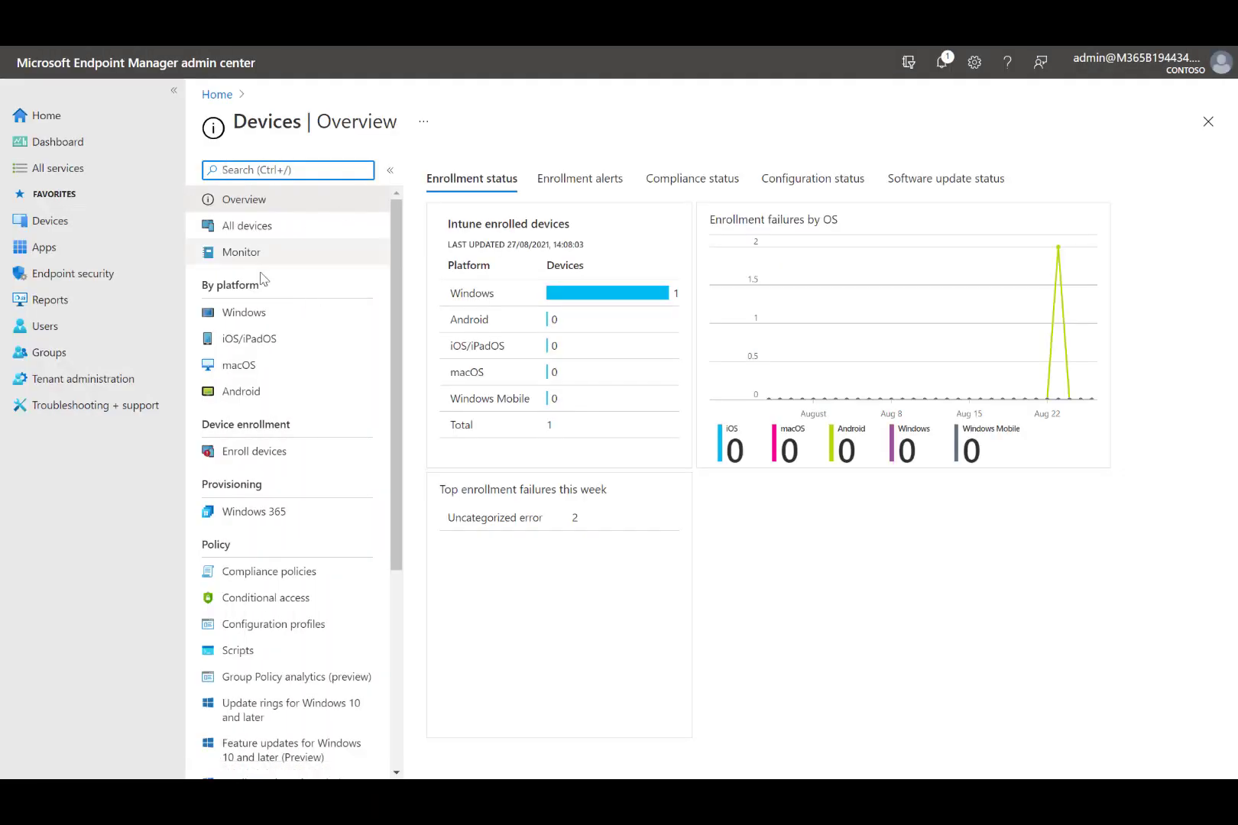
# In MWP-UK-47774's properties, search for and select the intended user as primary user, then save
pyautogui.click(235, 225)
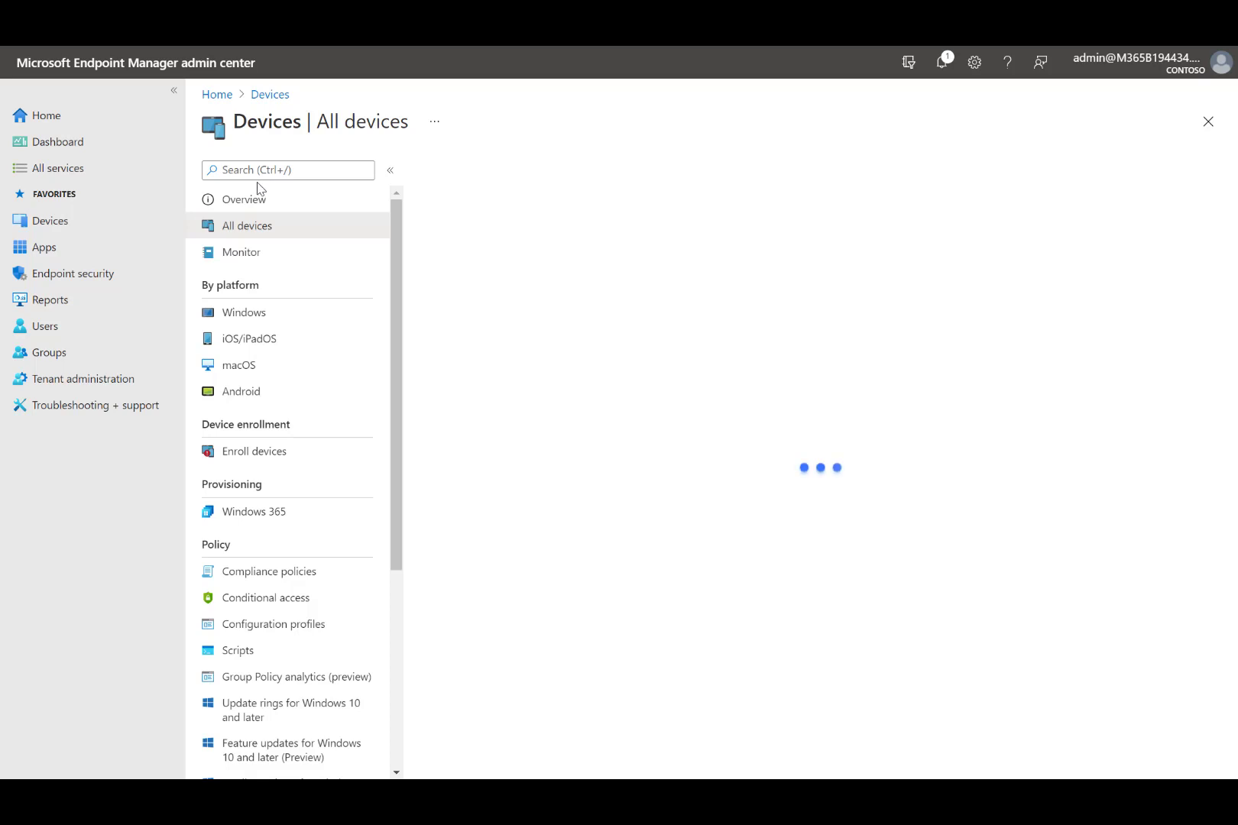
pyautogui.click(456, 298)
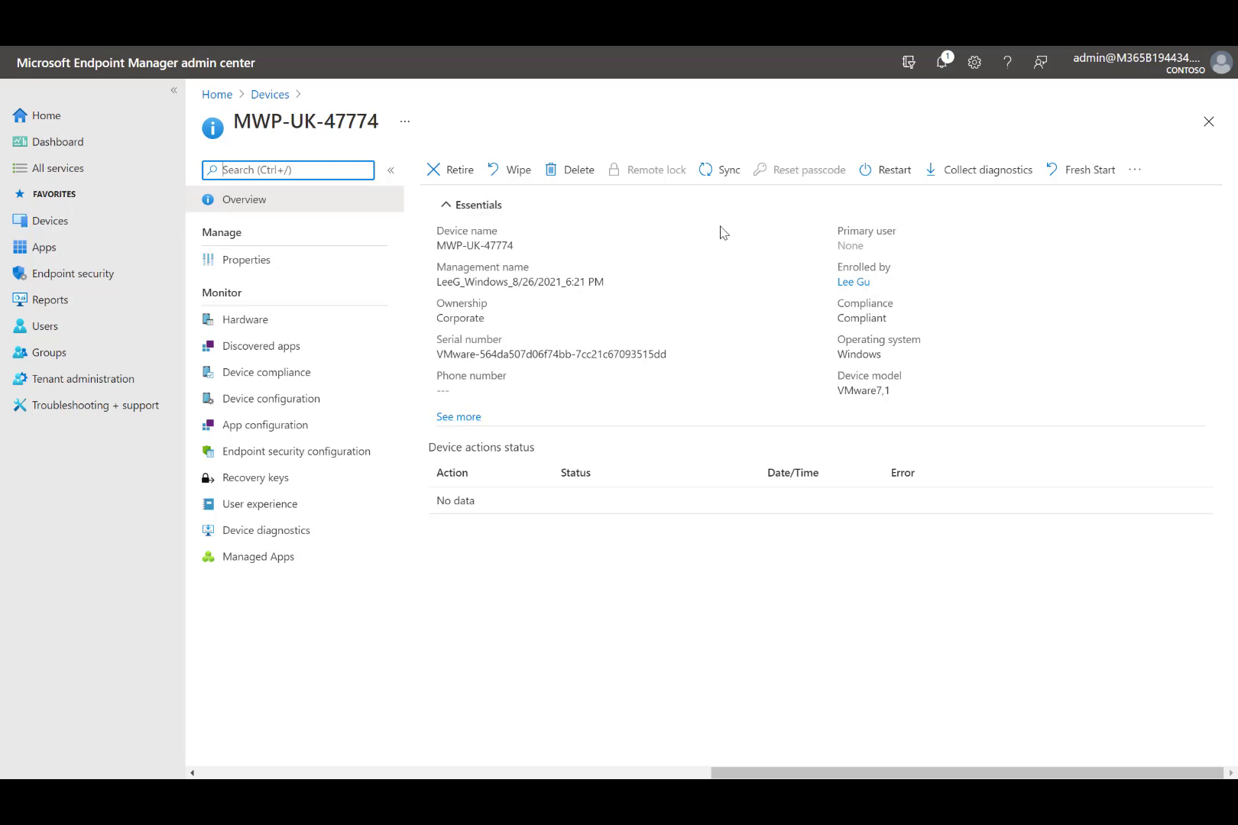
pyautogui.click(267, 266)
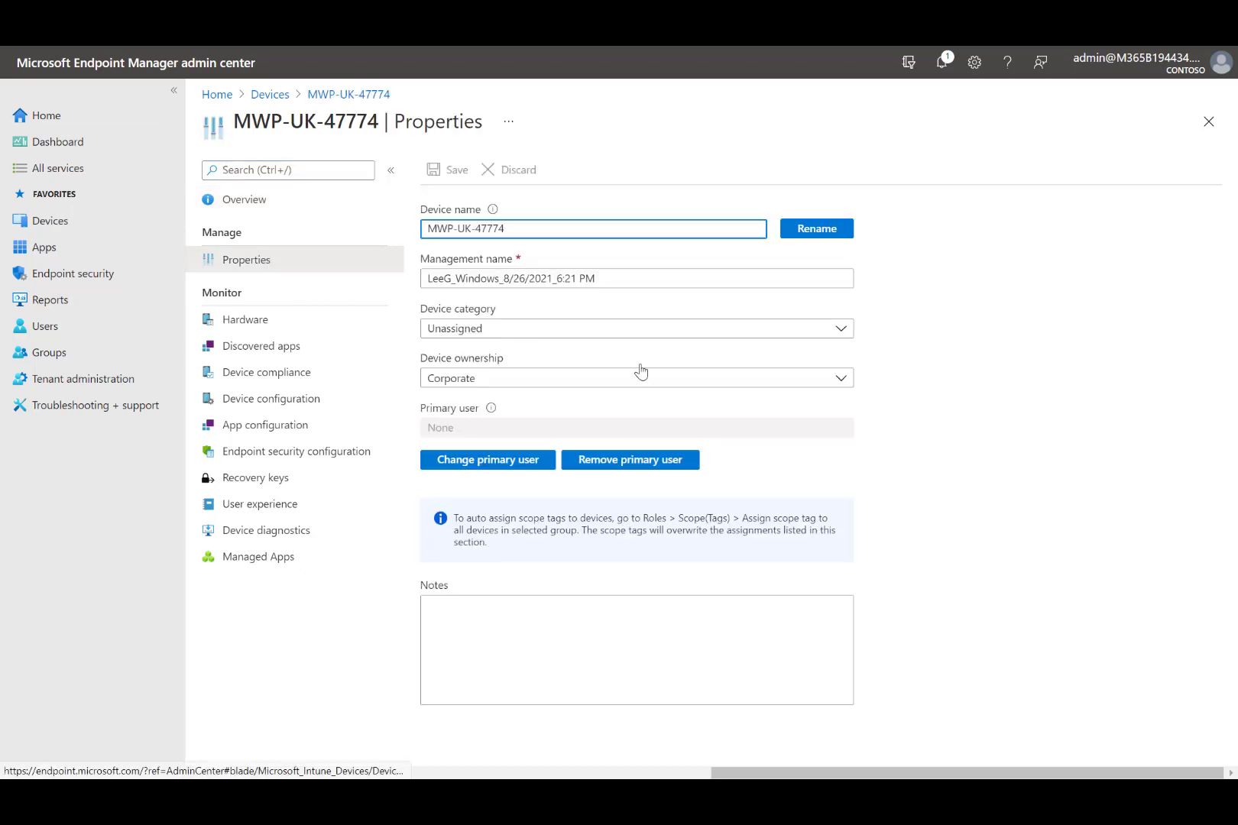
pyautogui.click(518, 461)
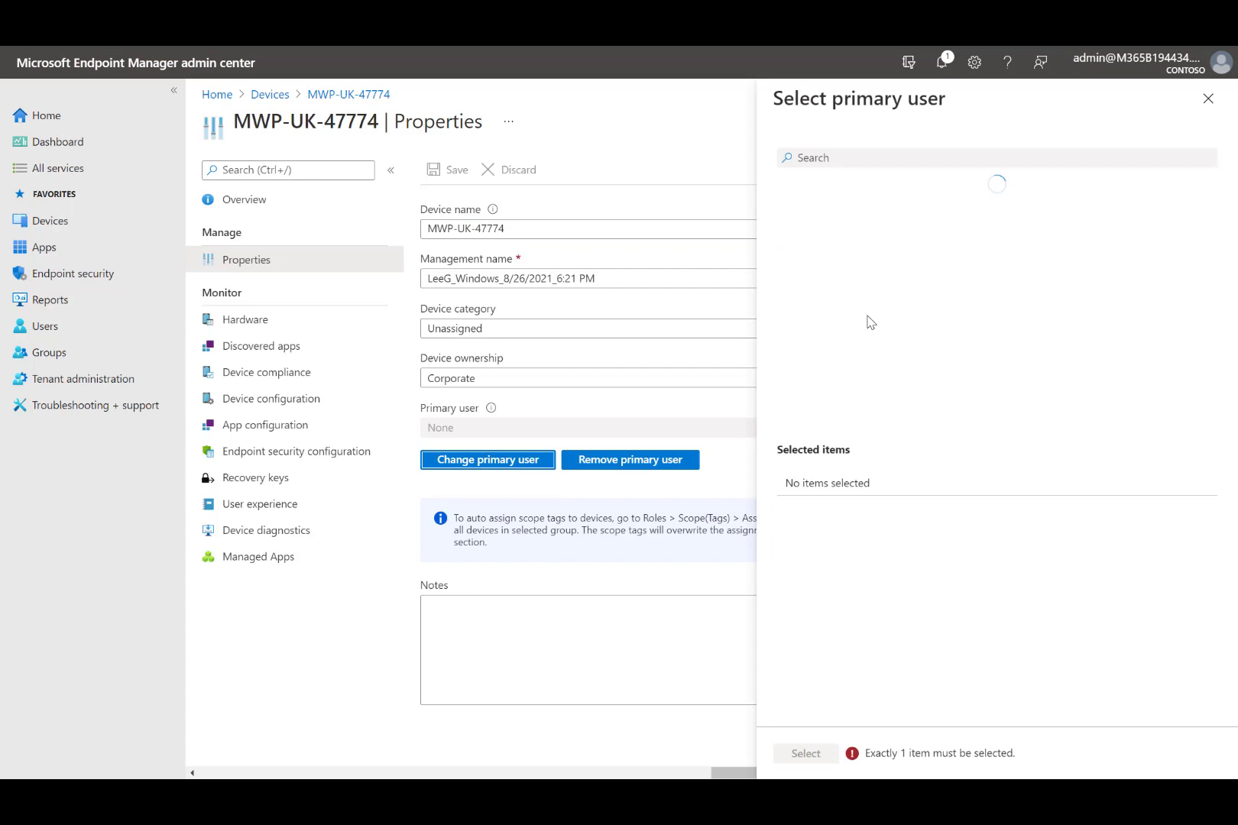
pyautogui.click(828, 164)
pyautogui.write('lee')
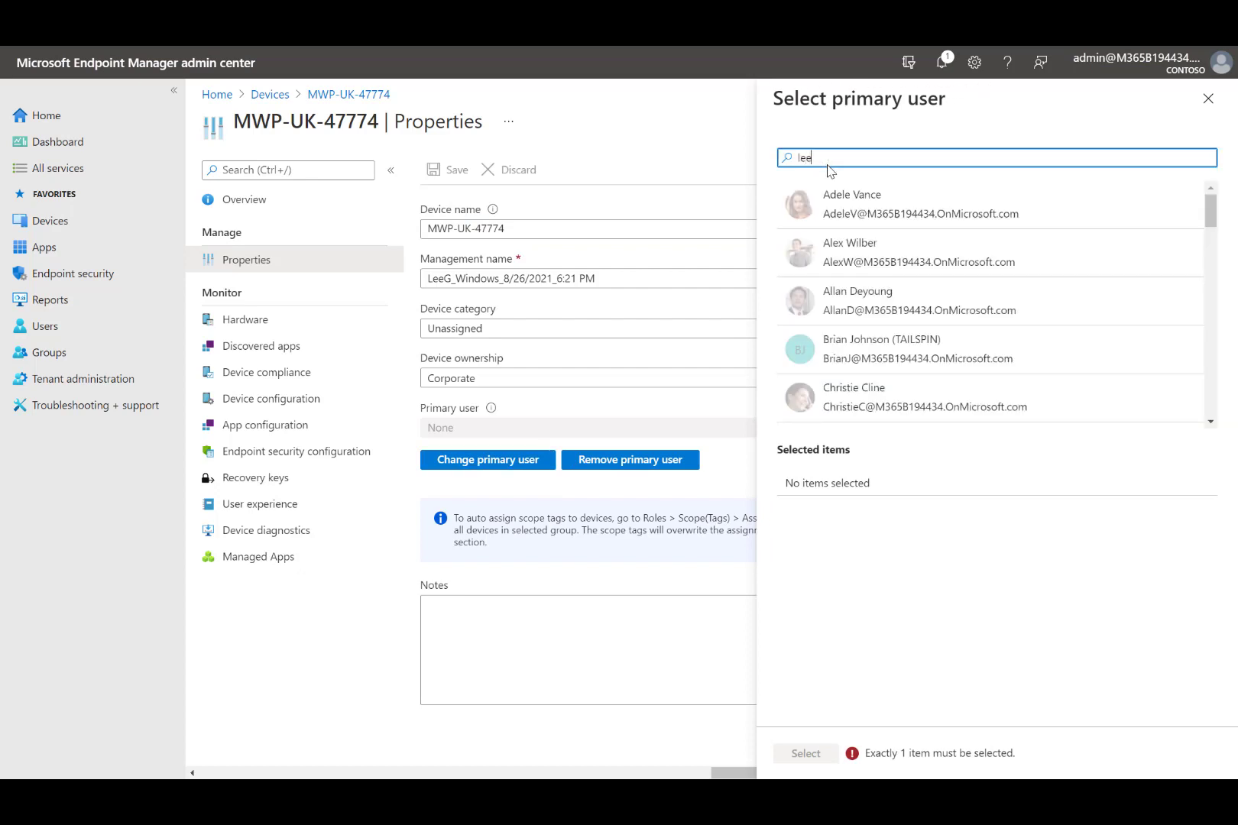
pyautogui.click(864, 219)
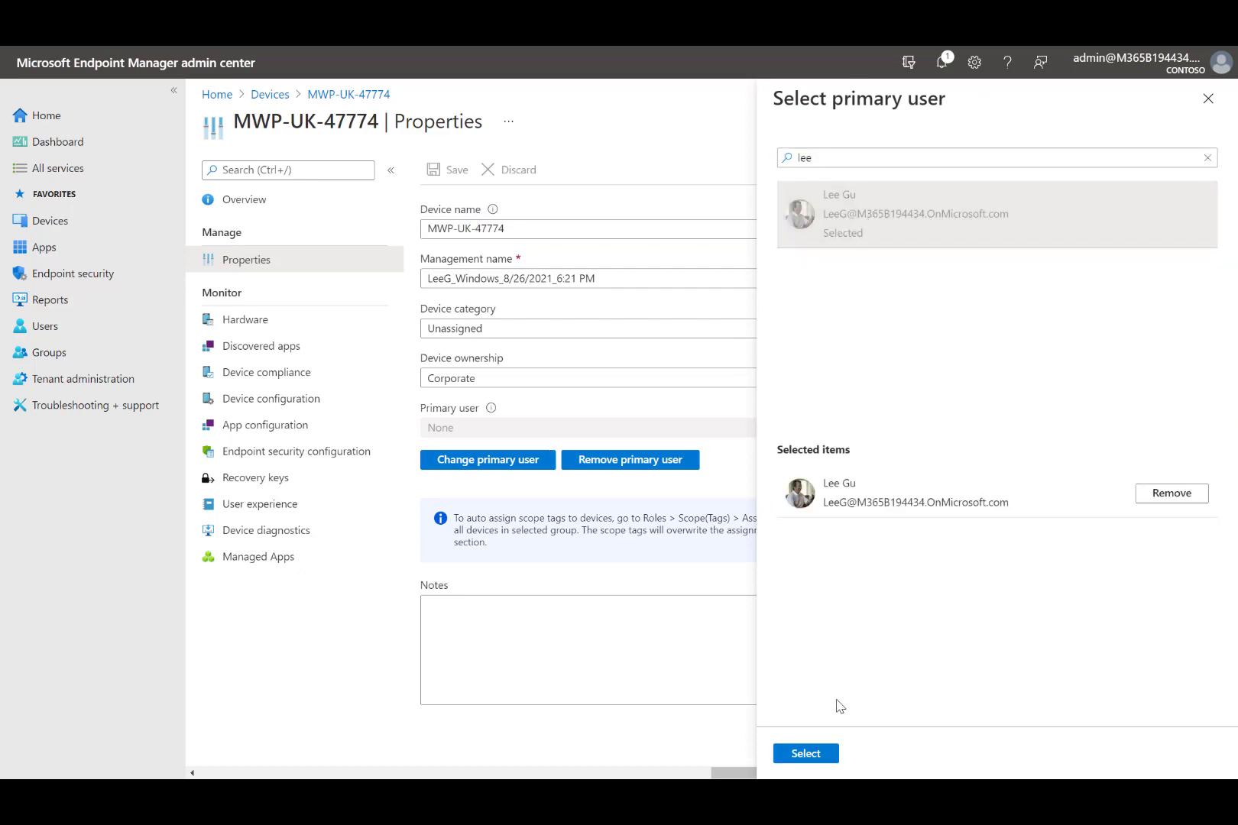
pyautogui.click(806, 755)
pyautogui.click(439, 174)
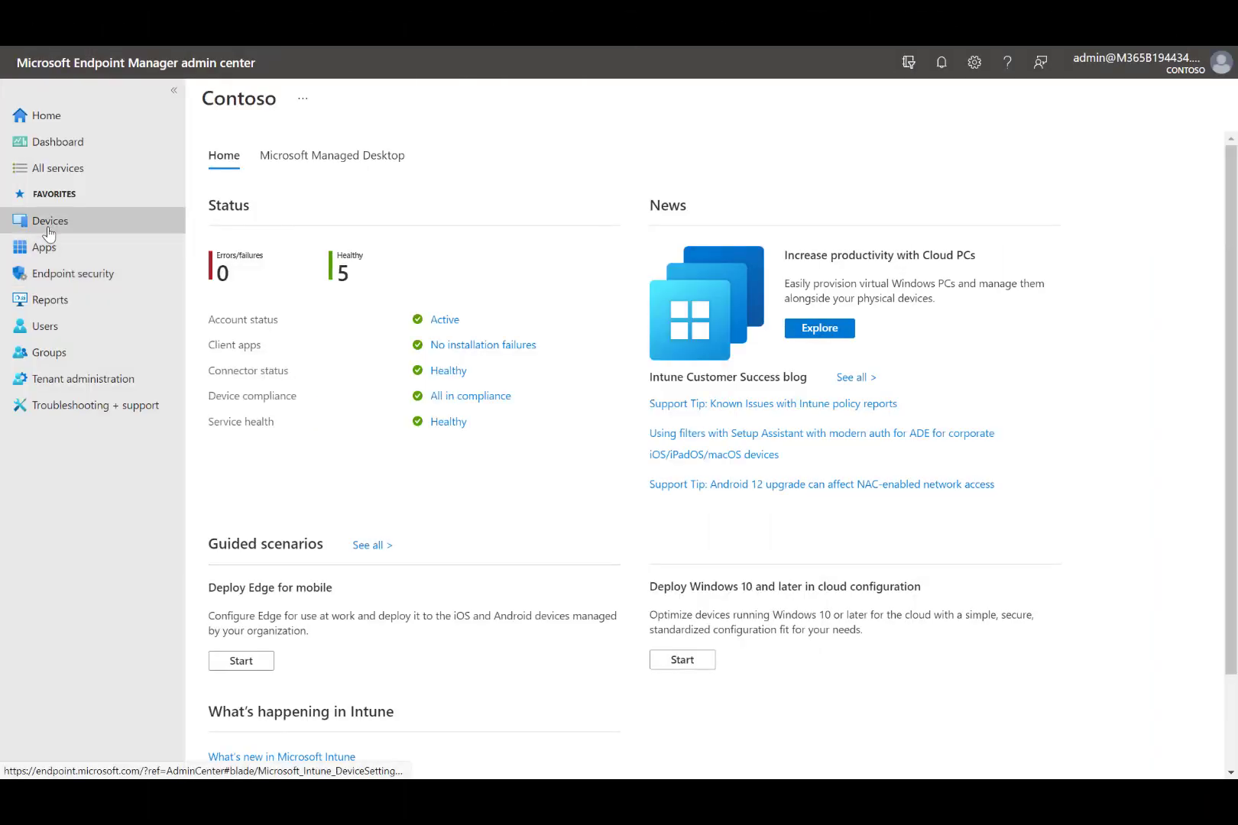
# Go through Devices > All devices back to the MWP-UK-47774 overview showing its primary user
pyautogui.click(48, 228)
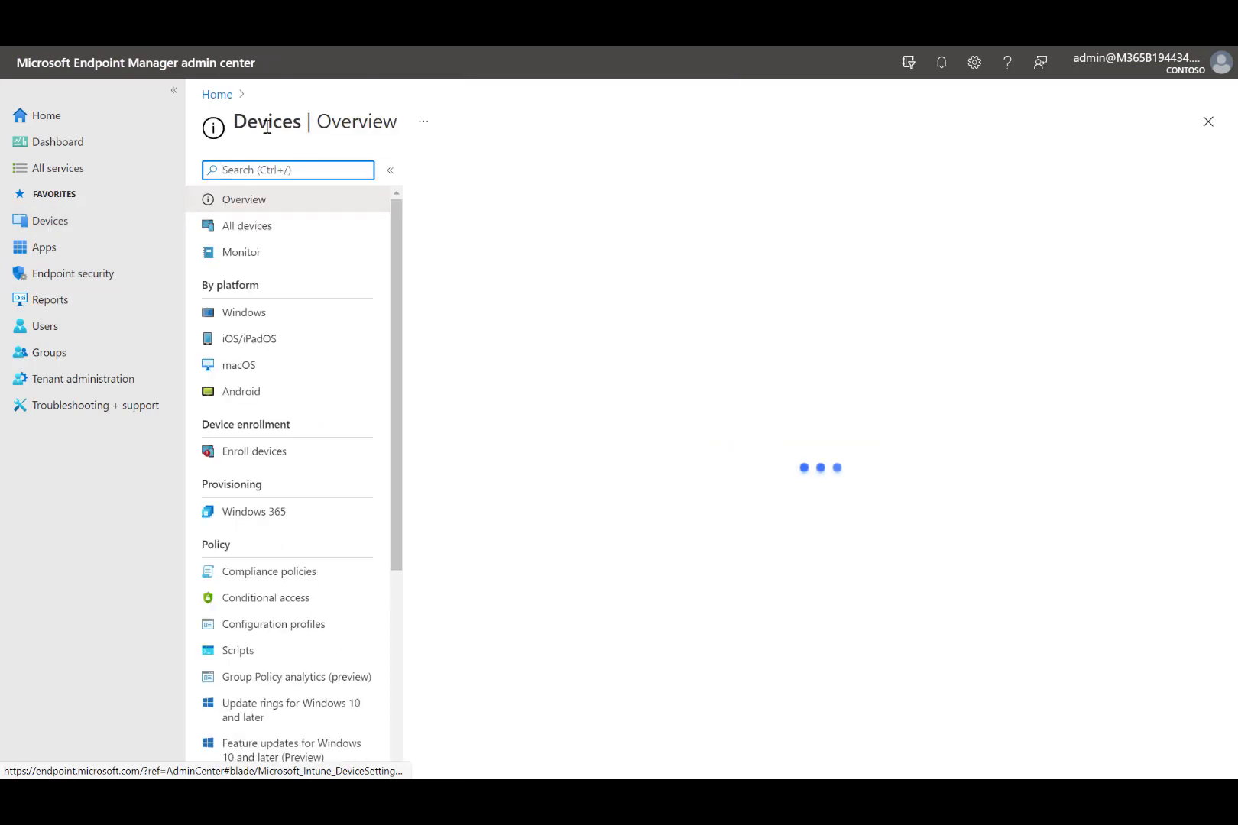
pyautogui.click(264, 226)
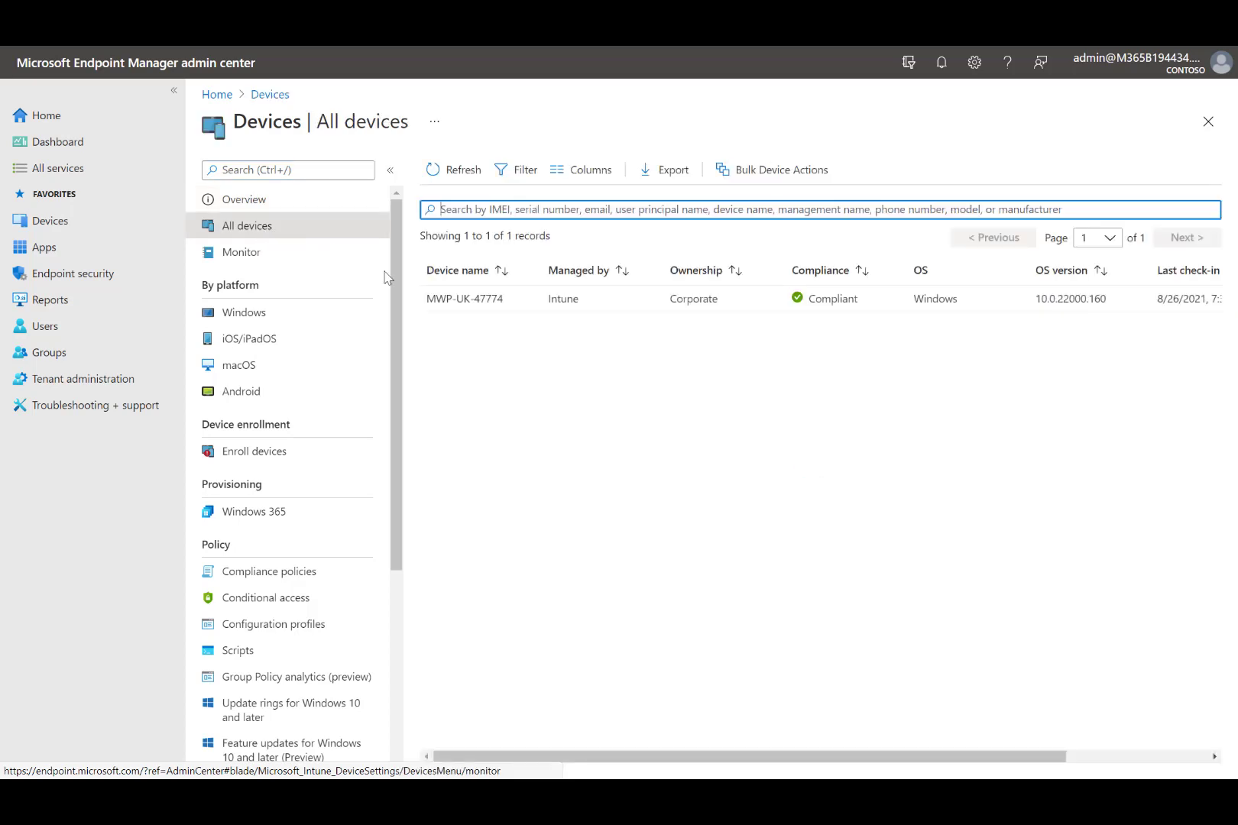
pyautogui.click(459, 300)
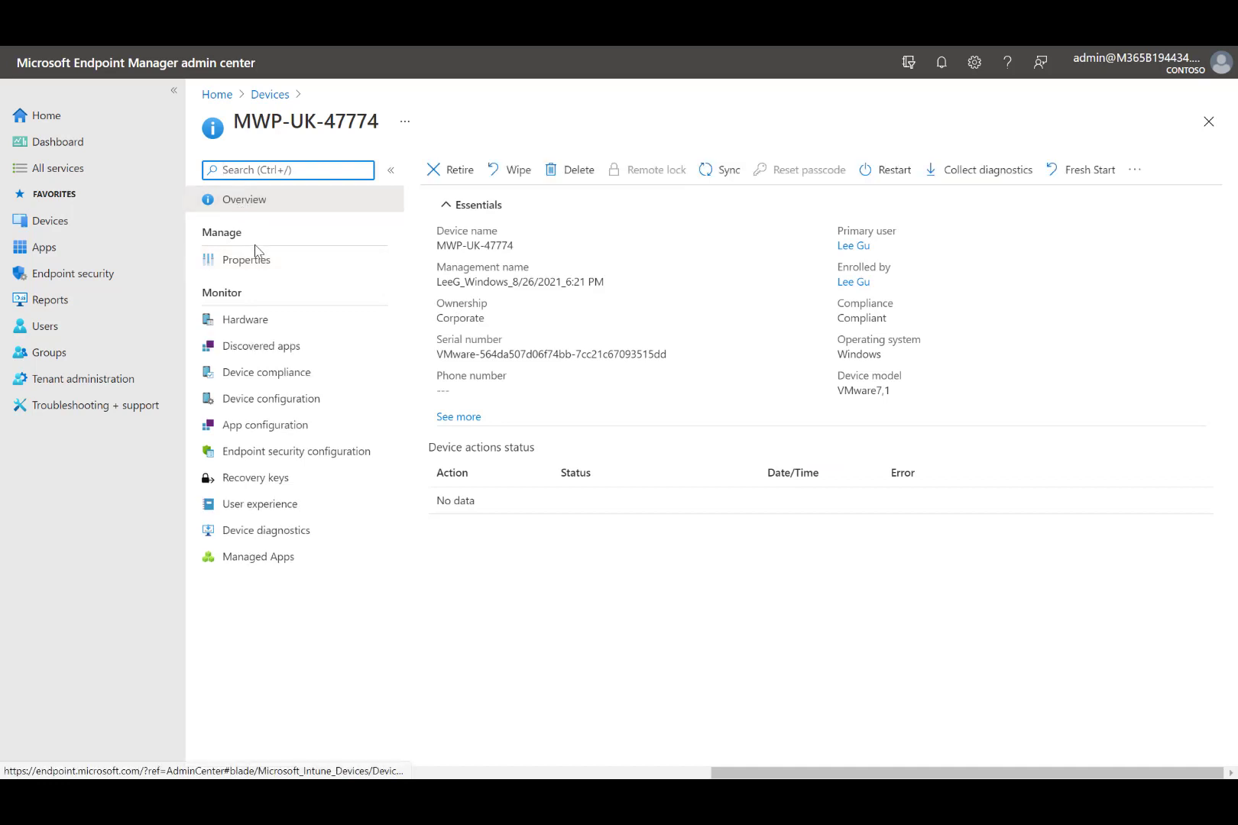
# Wipe MWP-UK-47774 with 'keep enrollment state and associated user account' unchecked
pyautogui.click(516, 183)
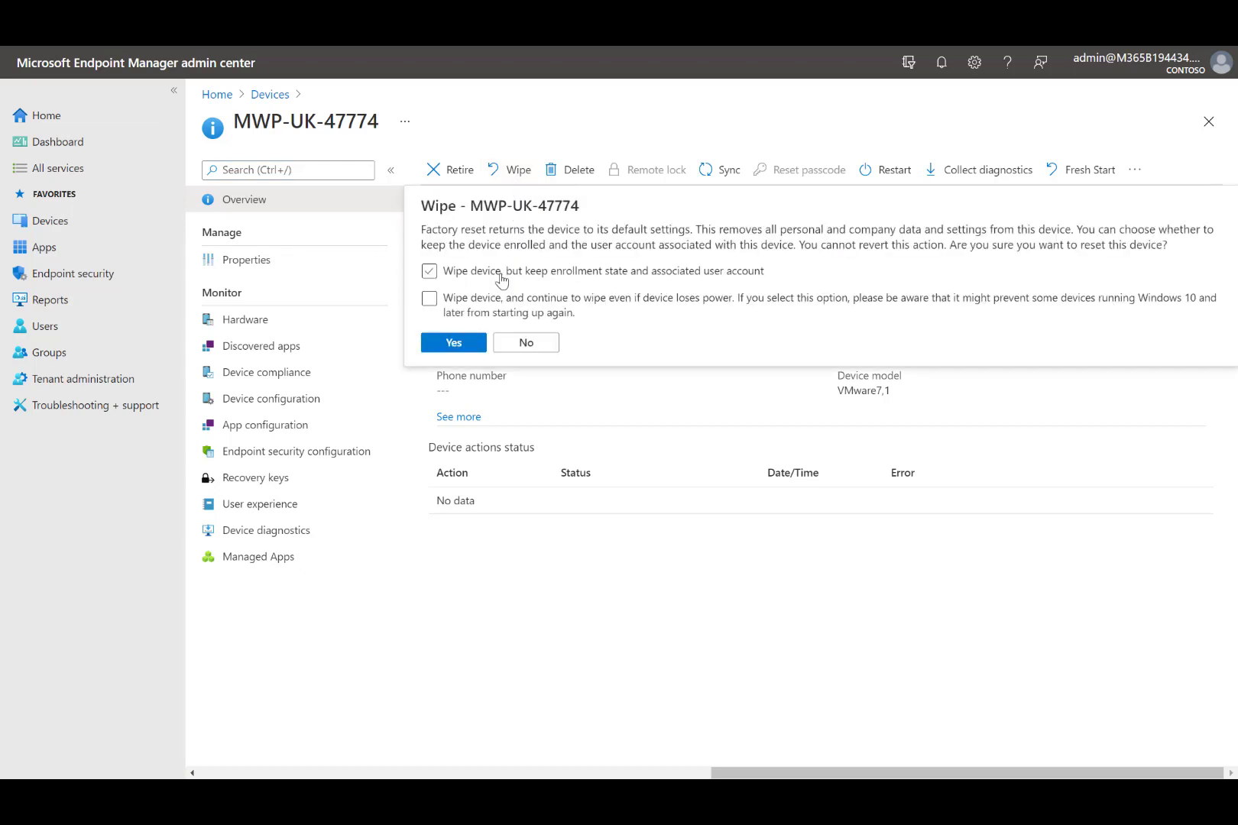
pyautogui.click(501, 279)
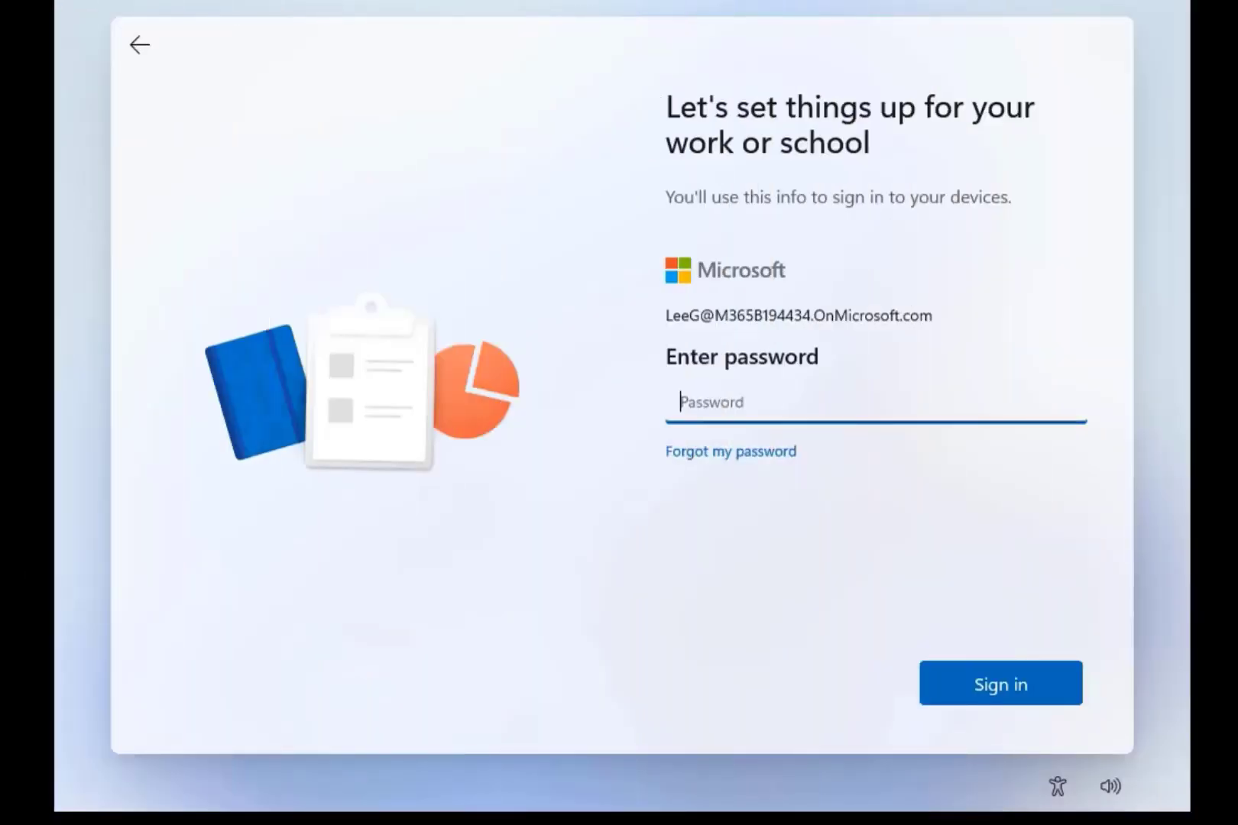
# Enter the work account password to sign in during Windows 11 OOBE
pyautogui.write('•••••••••••')
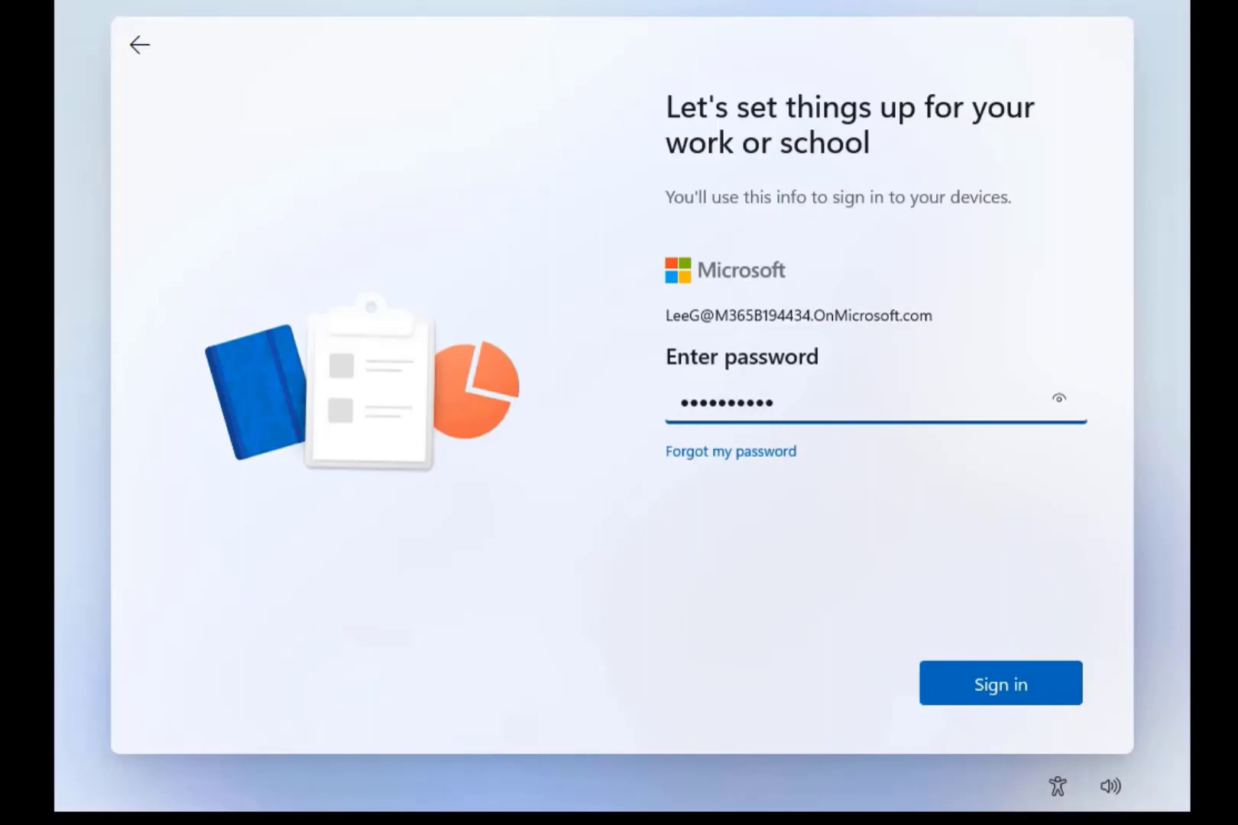
pyautogui.write('•')
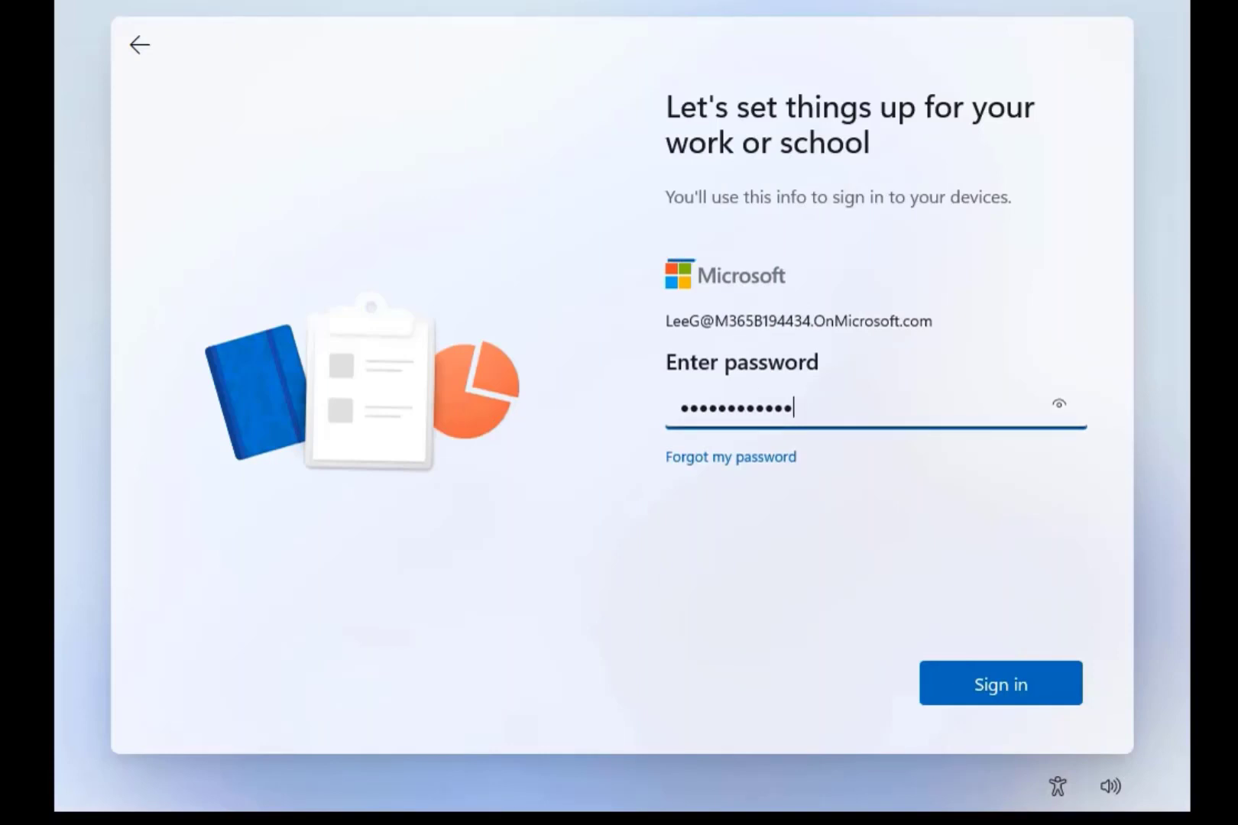
pyautogui.press('Return')
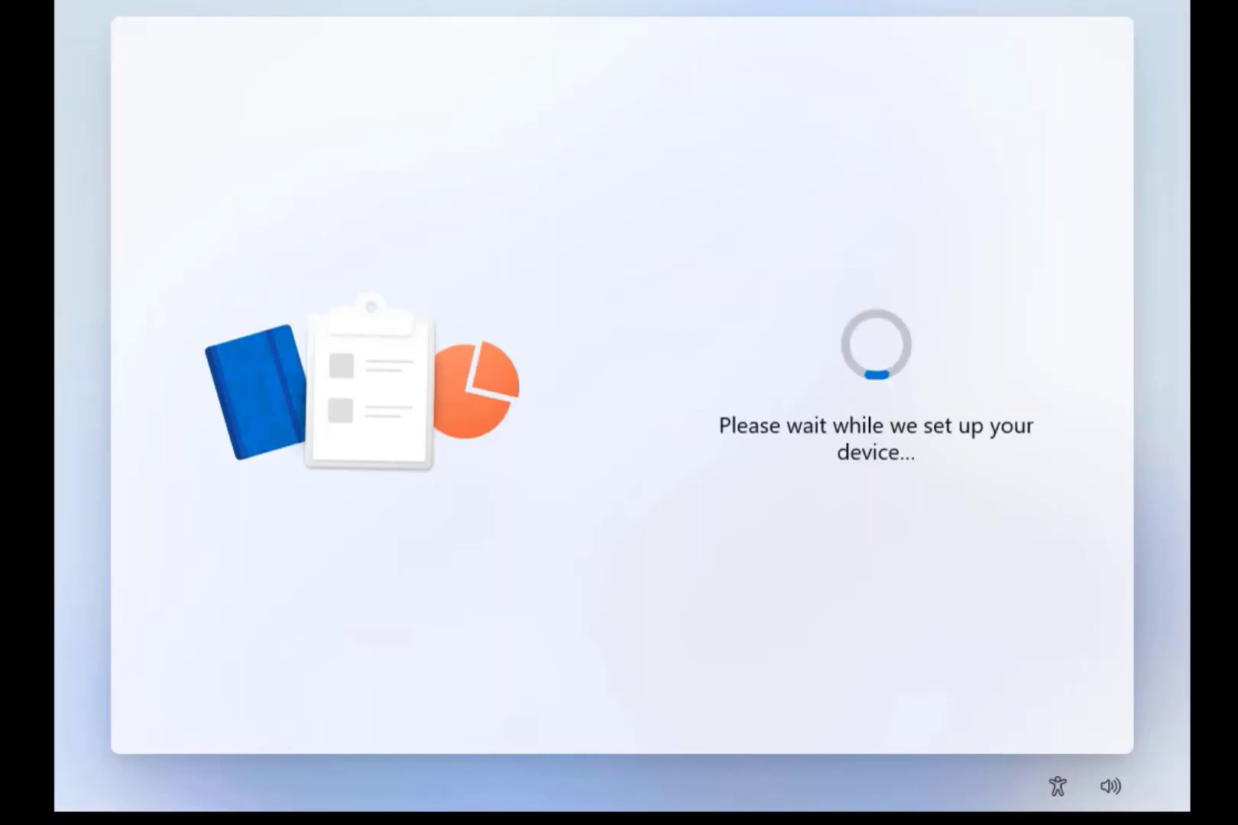